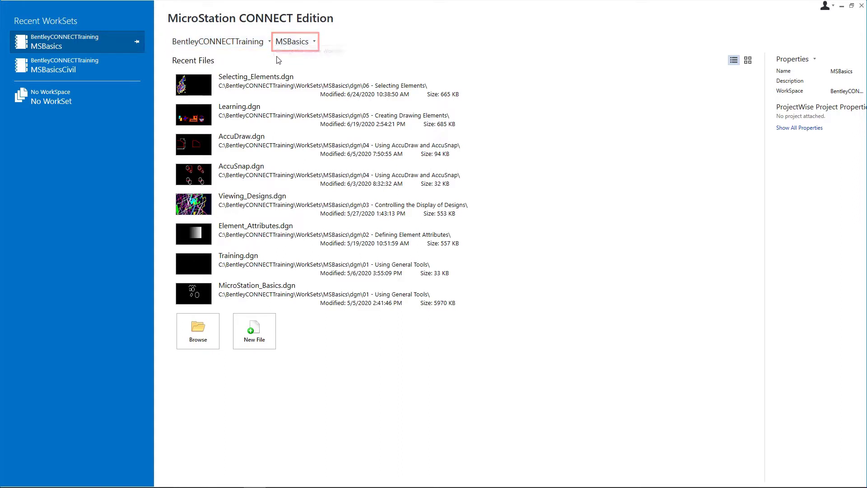
# Open Learning.dgn from the dgn\07 - Manipulating Elements folder.
pyautogui.click(194, 327)
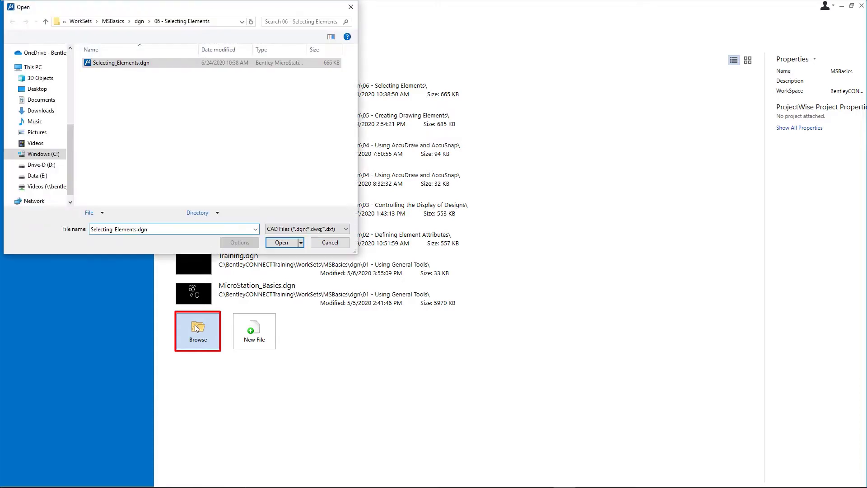
pyautogui.click(139, 21)
pyautogui.click(114, 120)
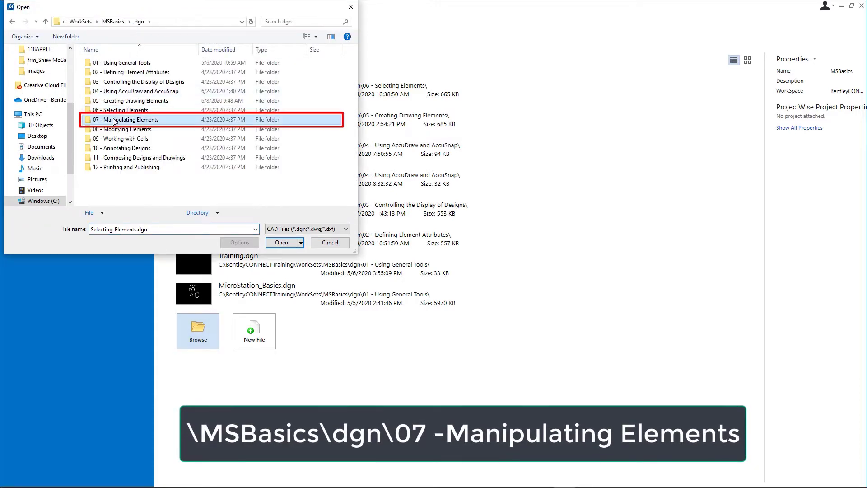
pyautogui.doubleClick(115, 120)
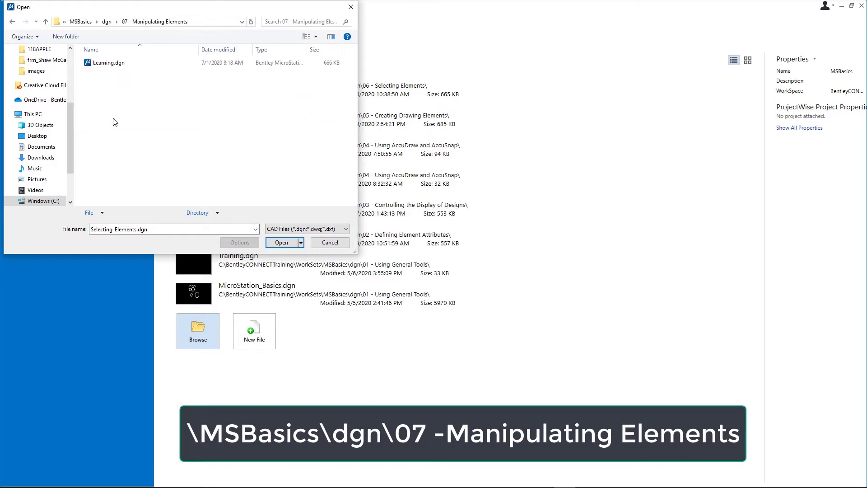
pyautogui.click(105, 64)
pyautogui.doubleClick(104, 64)
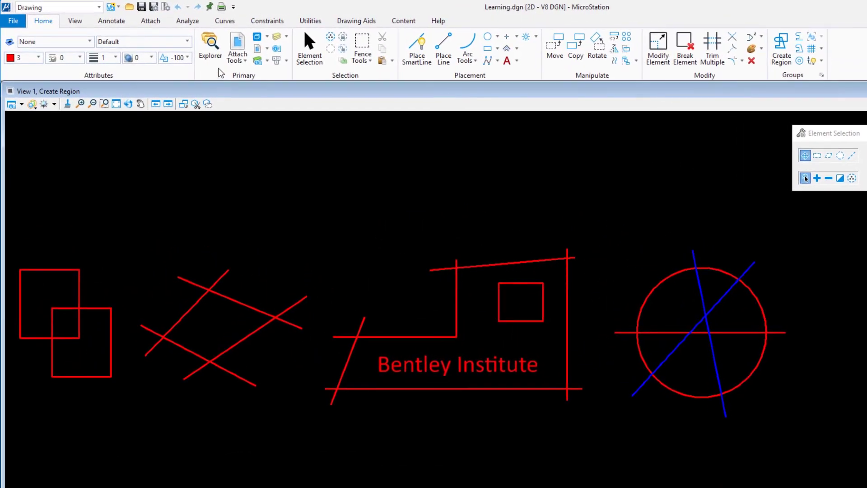
# Make Move and Copy Element the active model, then close the Models dialog.
pyautogui.click(257, 37)
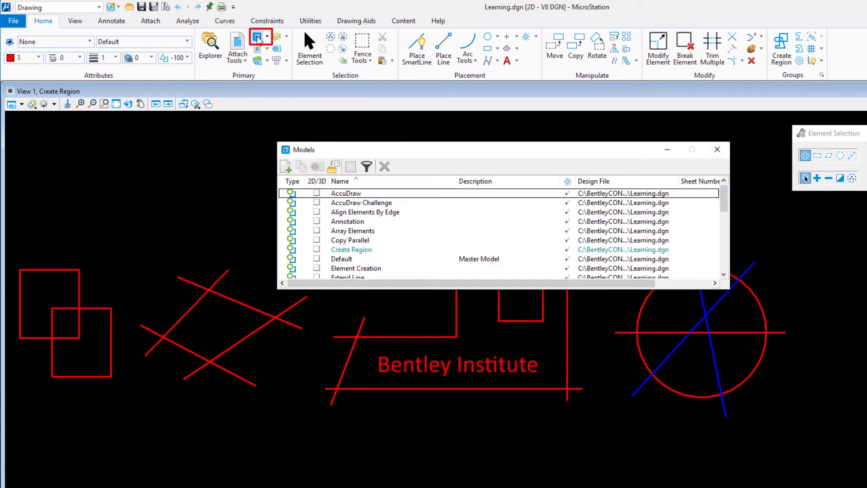
pyautogui.scroll(-4, 352, 233)
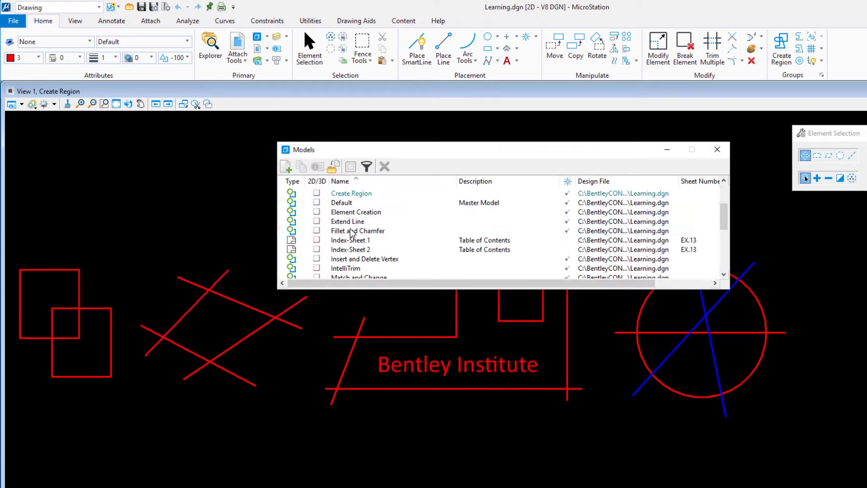
pyautogui.scroll(-1, 353, 233)
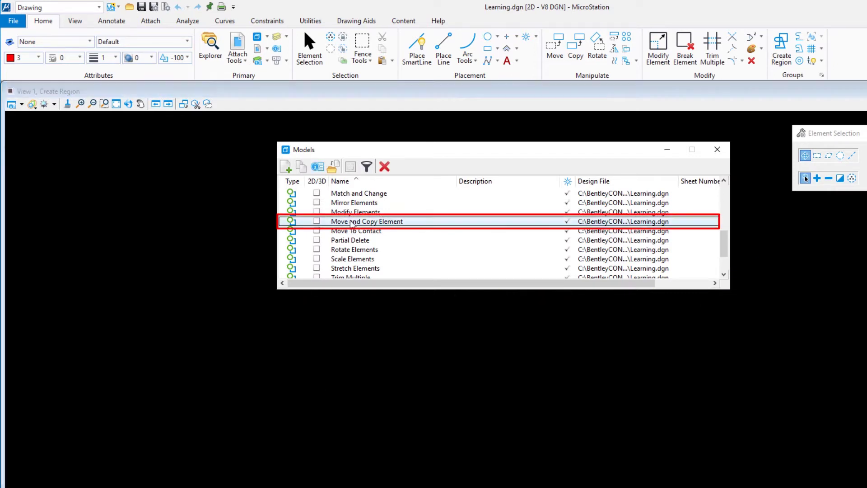
pyautogui.doubleClick(353, 222)
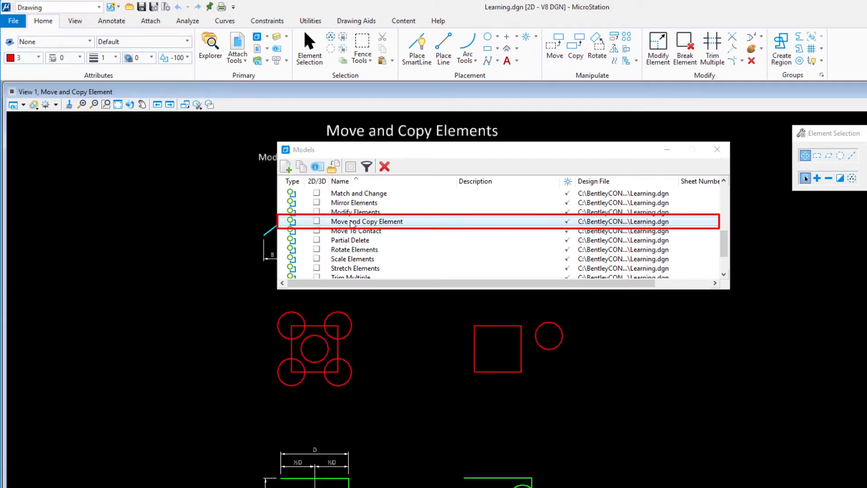
pyautogui.click(717, 149)
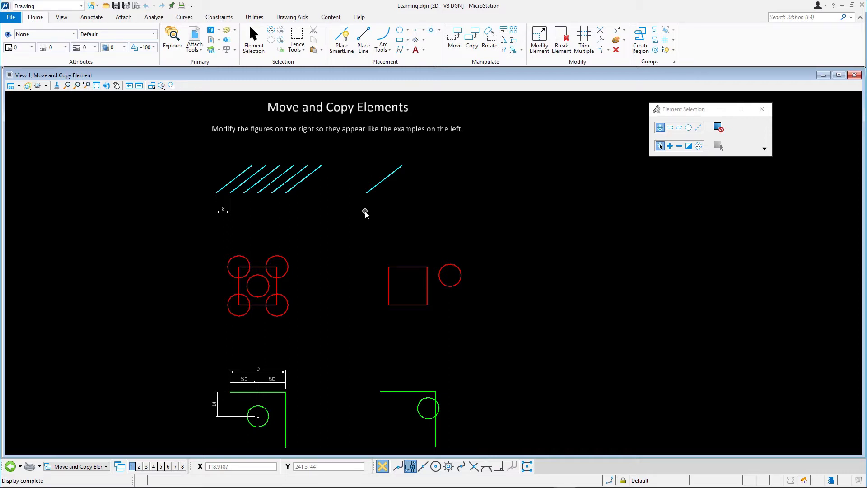
# Window-zoom onto the cyan line exercise with its six example lines.
pyautogui.click(86, 86)
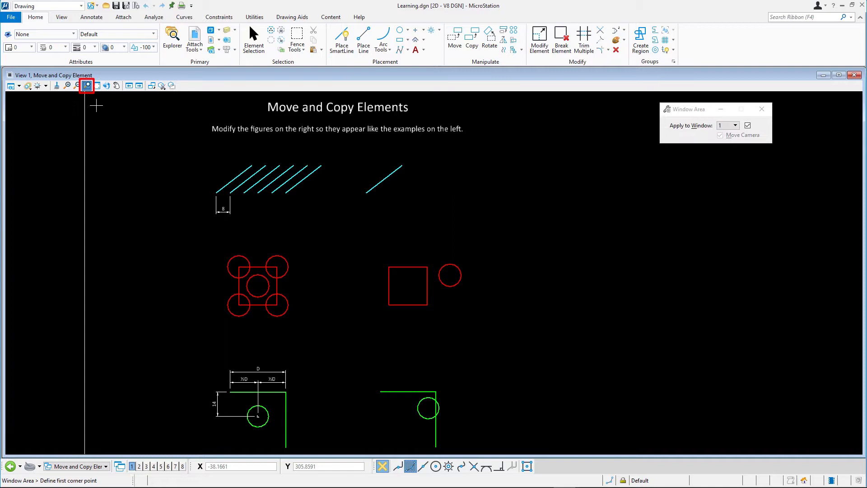
pyautogui.click(189, 144)
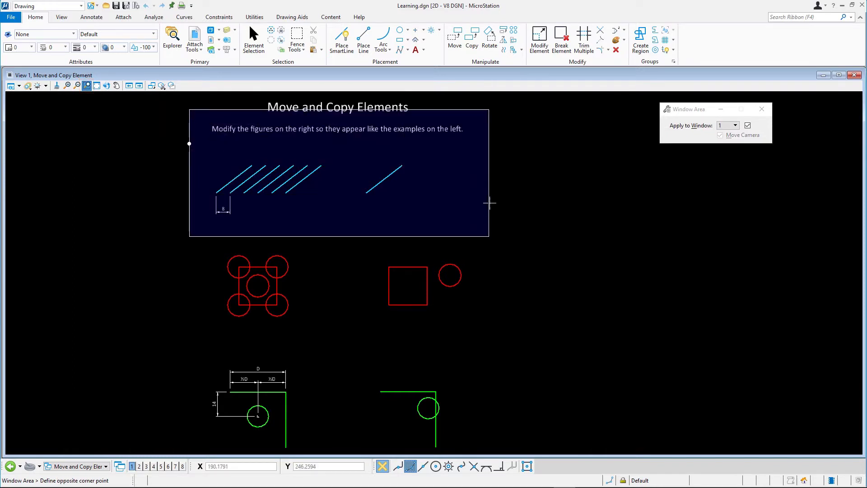
pyautogui.click(530, 199)
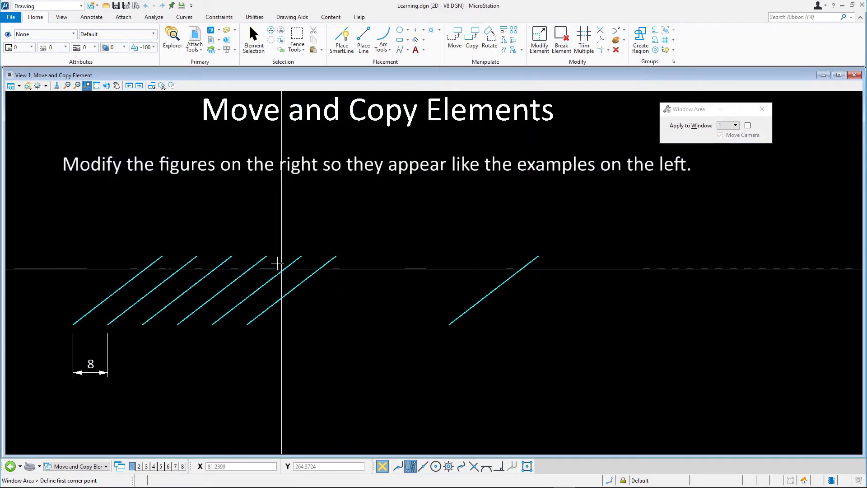
pyautogui.rightClick(283, 232)
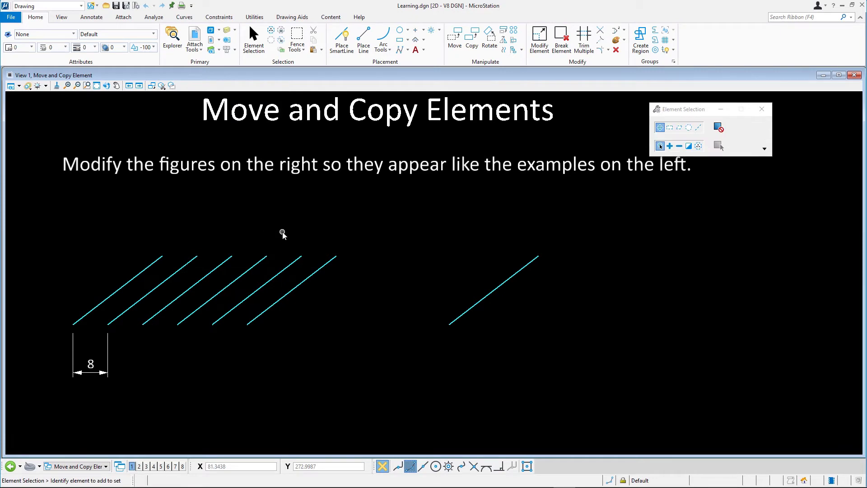
# Copy the single cyan line five times, 8 units apart along X.
pyautogui.click(471, 36)
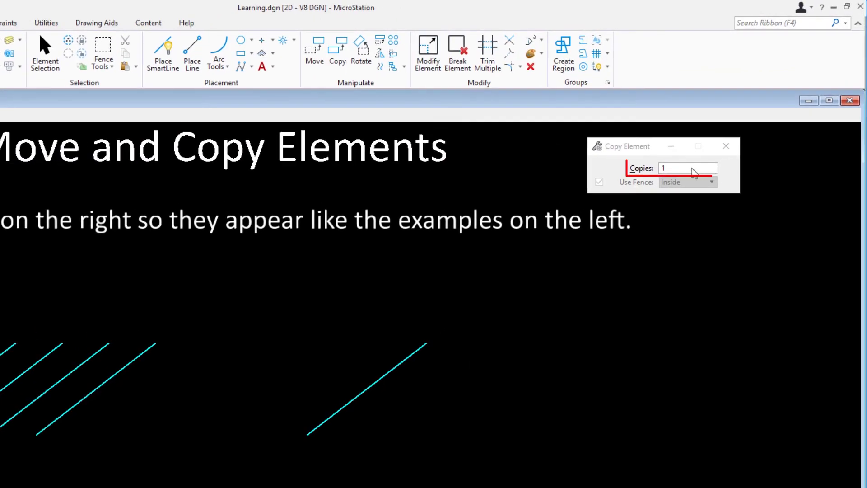
pyautogui.doubleClick(693, 169)
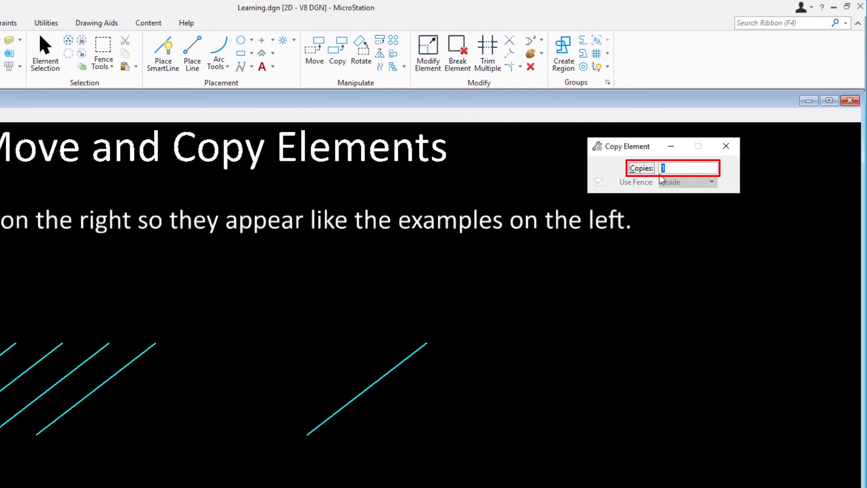
pyautogui.write('3')
pyautogui.press('Return')
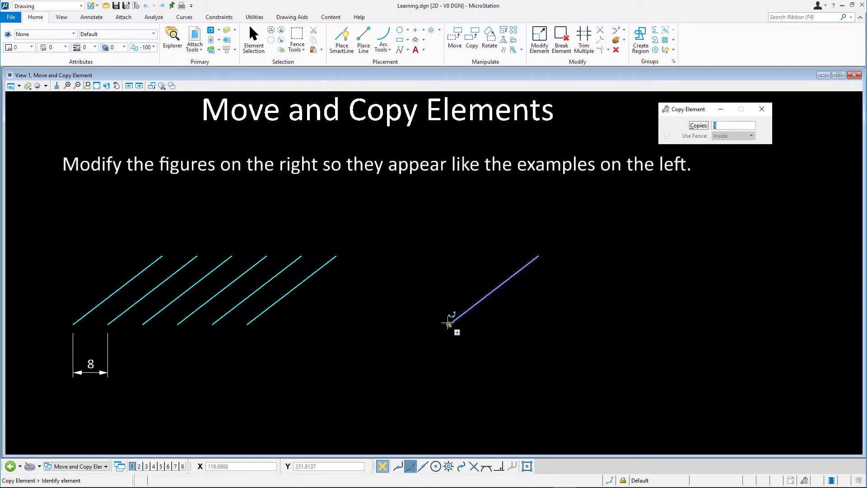
pyautogui.click(450, 325)
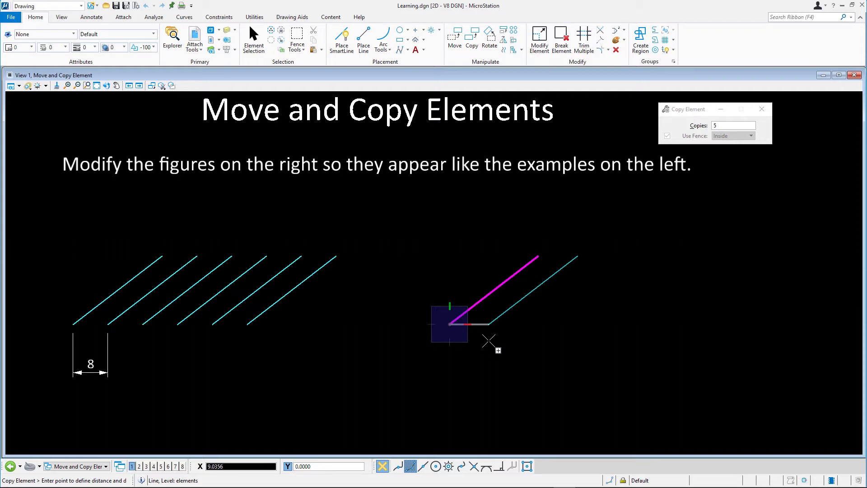
pyautogui.write('8')
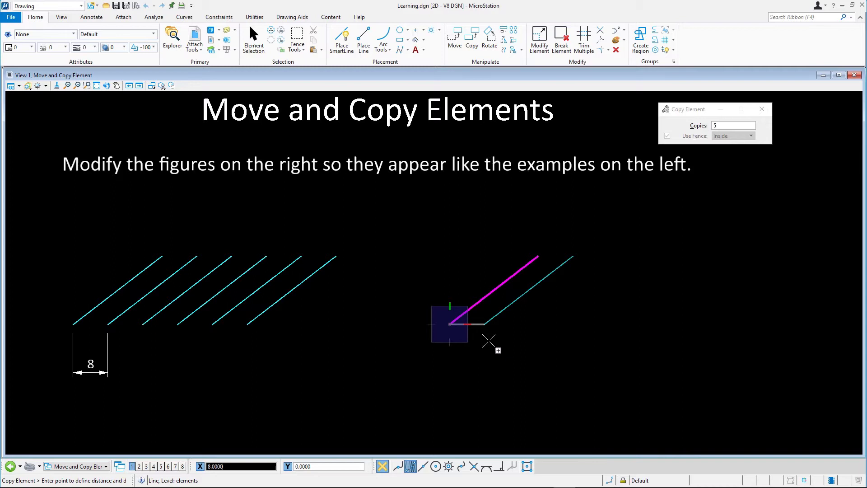
pyautogui.click(491, 336)
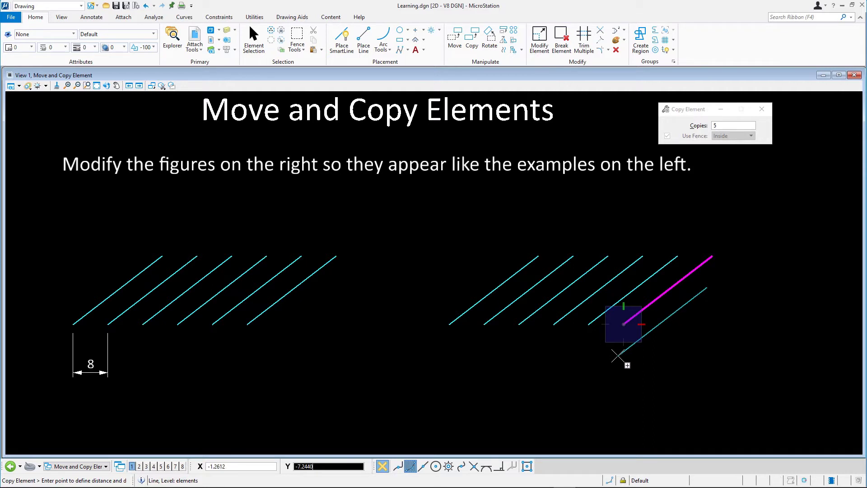
pyautogui.rightClick(618, 356)
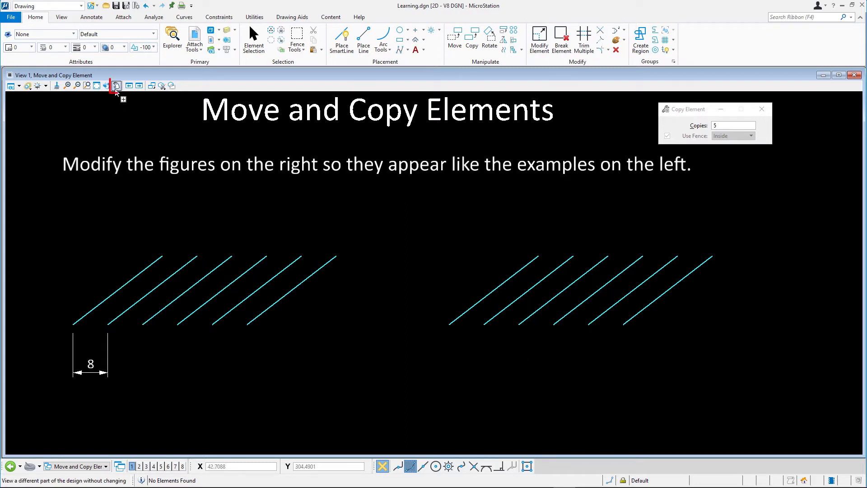
# Copy the lone red circle onto each of the right-hand square's four corners.
pyautogui.click(116, 86)
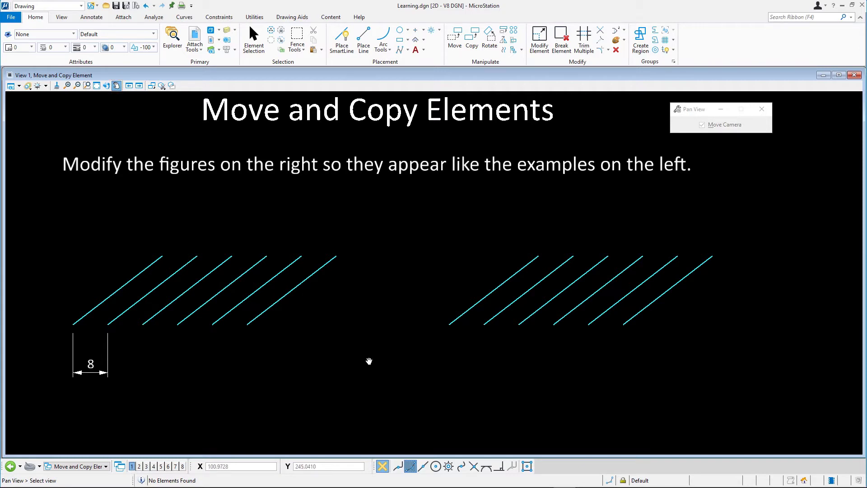
pyautogui.moveTo(369, 361); pyautogui.dragTo(381, 105)
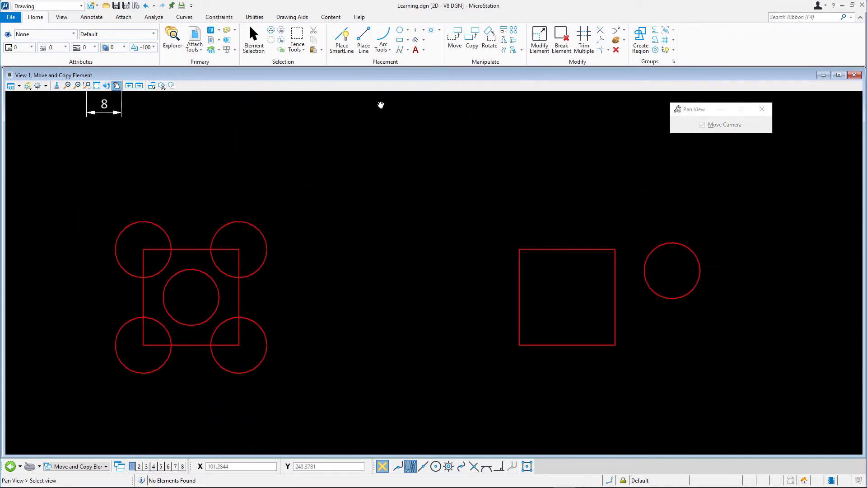
pyautogui.click(470, 42)
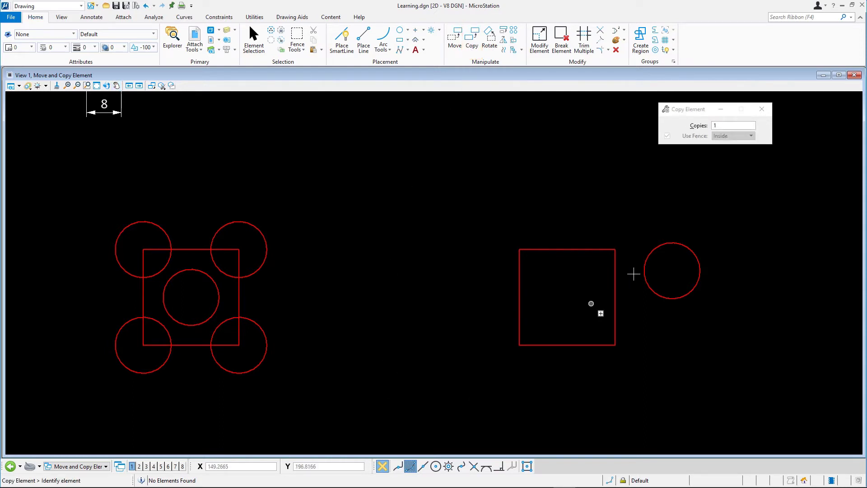
pyautogui.click(671, 271)
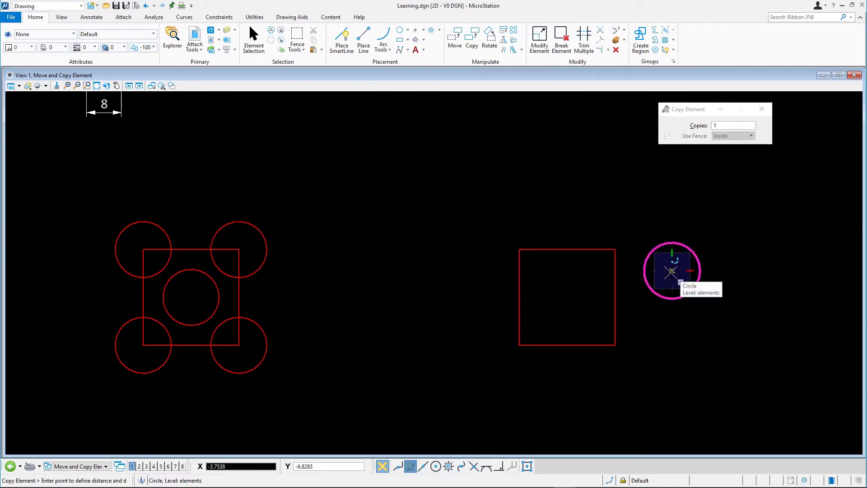
pyautogui.click(615, 250)
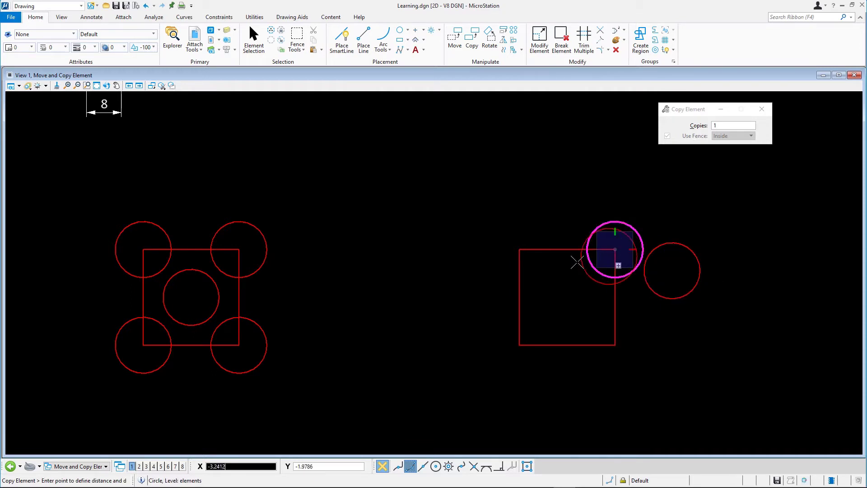
pyautogui.click(519, 250)
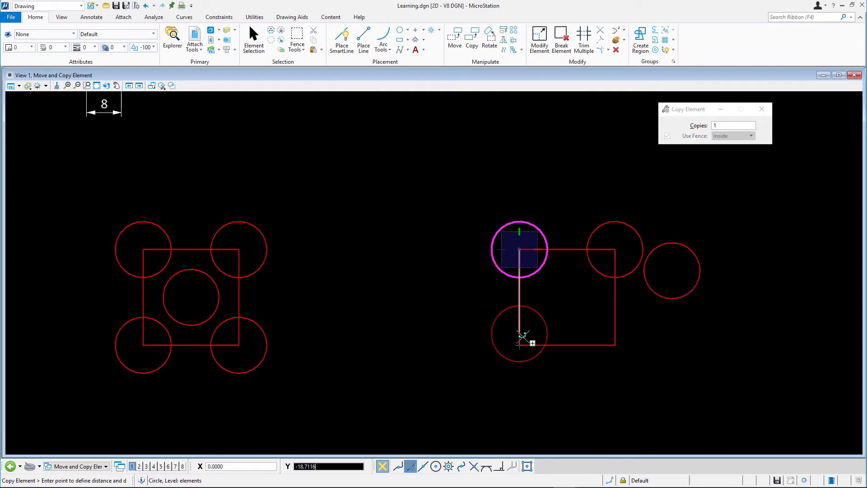
pyautogui.click(520, 345)
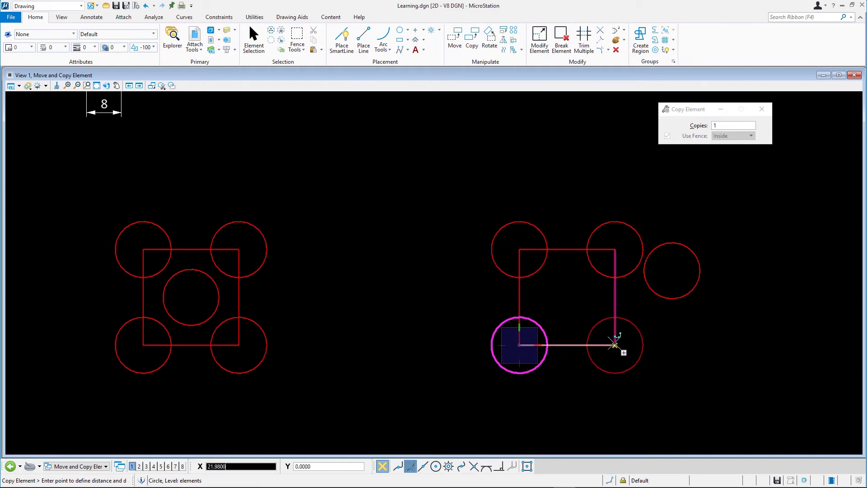
pyautogui.click(614, 345)
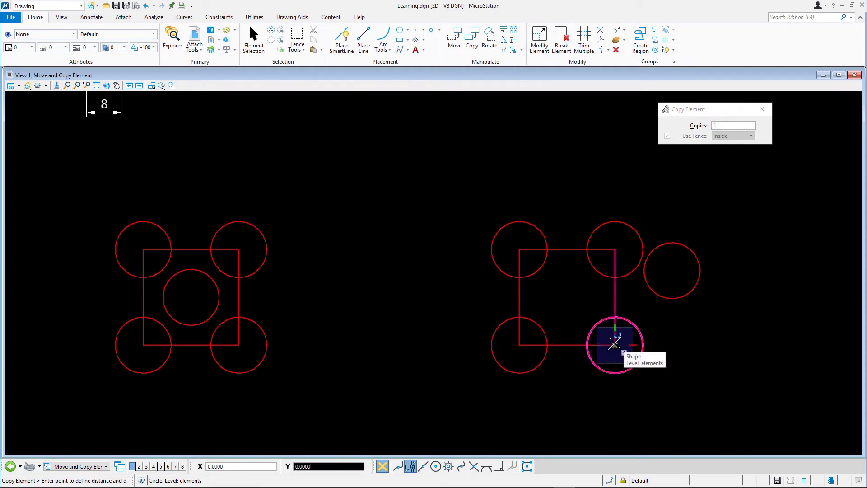
pyautogui.rightClick(614, 345)
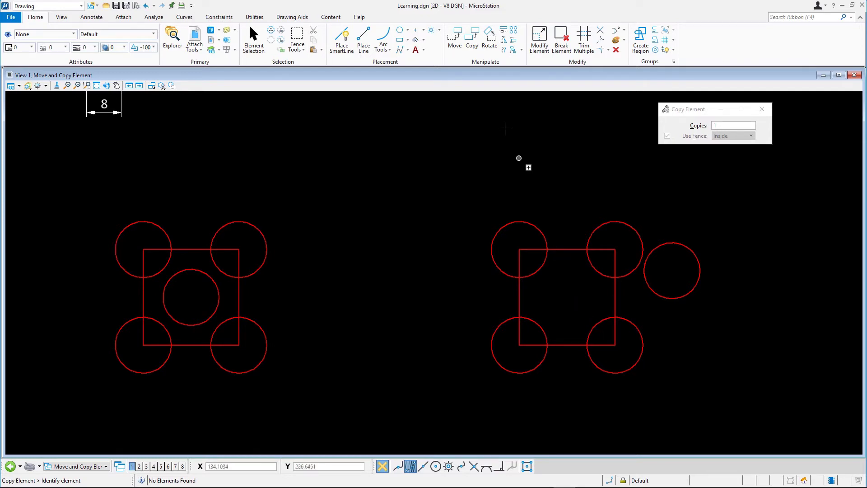
# Move the loose red circle to the square's centre using Center snap.
pyautogui.click(456, 44)
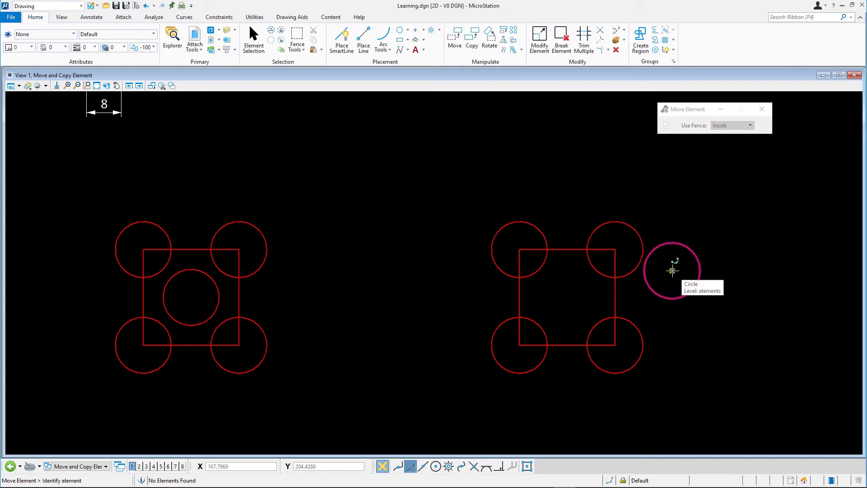
pyautogui.click(673, 270)
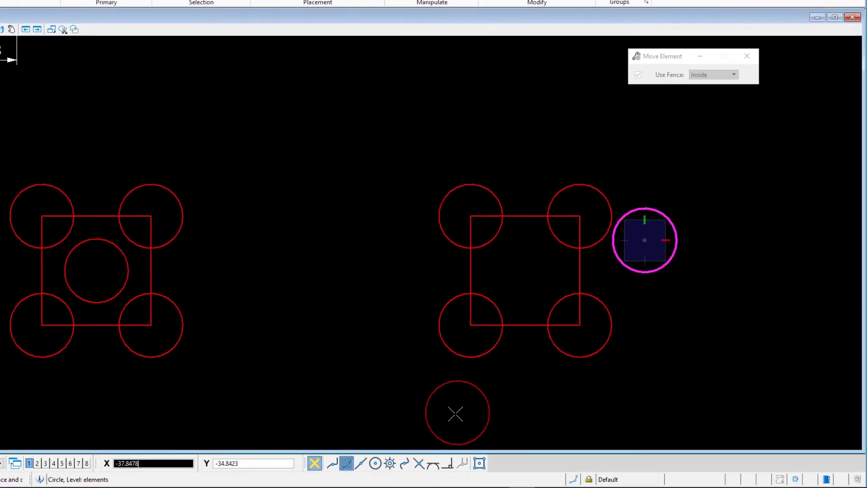
pyautogui.click(381, 465)
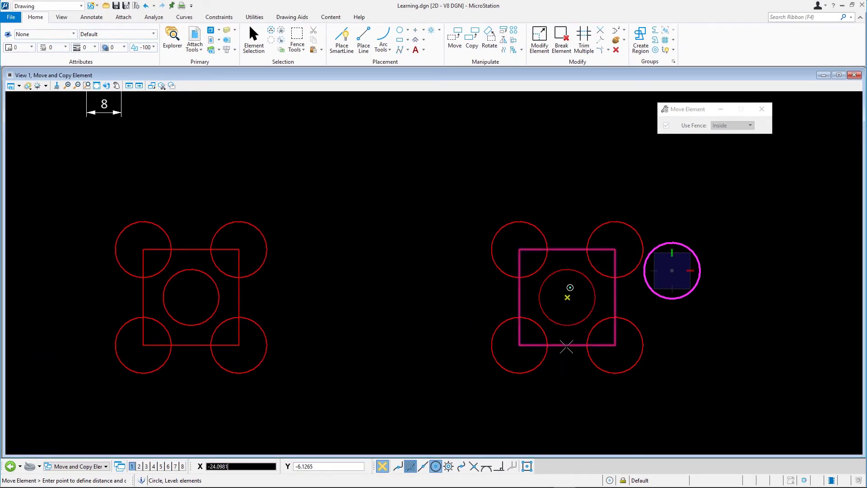
pyautogui.click(567, 346)
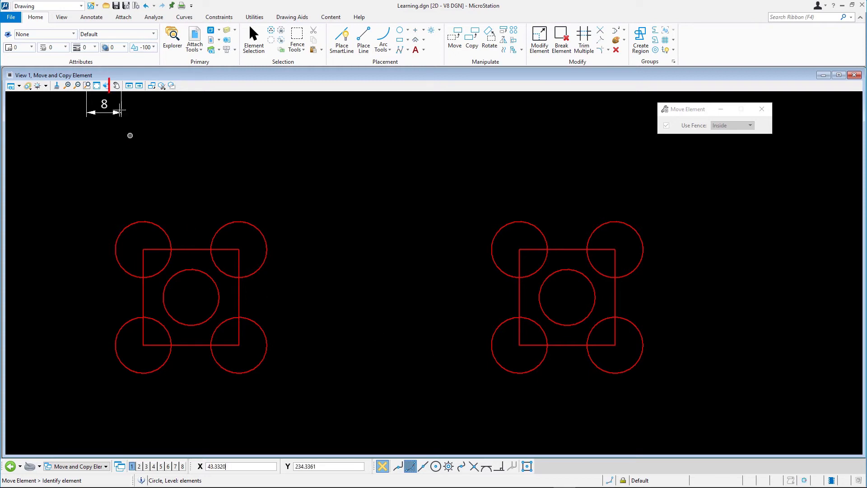
# Bring the dimensioned green detail into view and pick the right green circle to move.
pyautogui.click(117, 86)
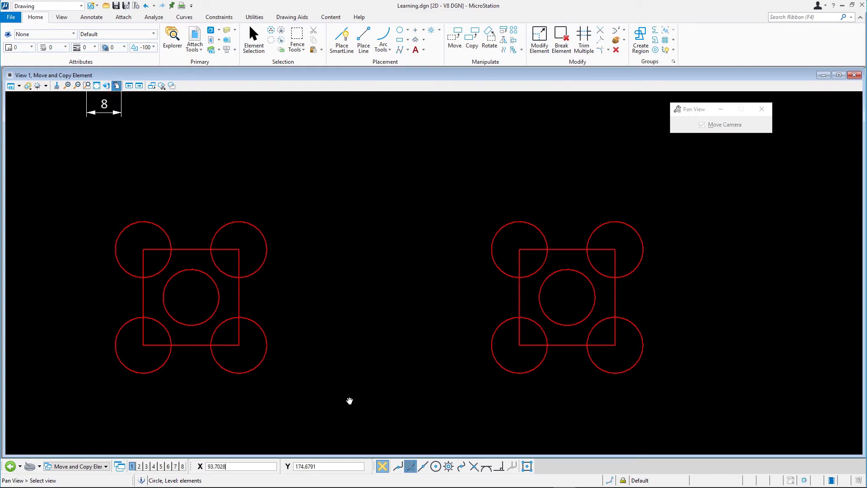
pyautogui.moveTo(349, 401); pyautogui.dragTo(358, 102)
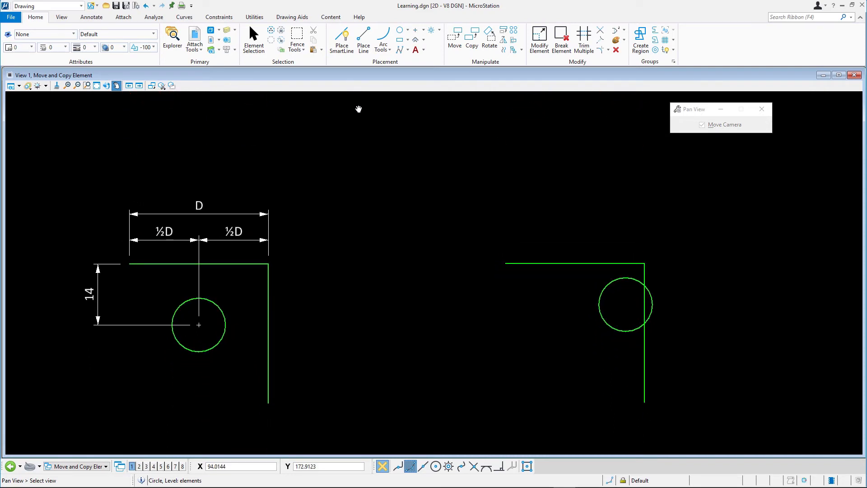
pyautogui.rightClick(358, 108)
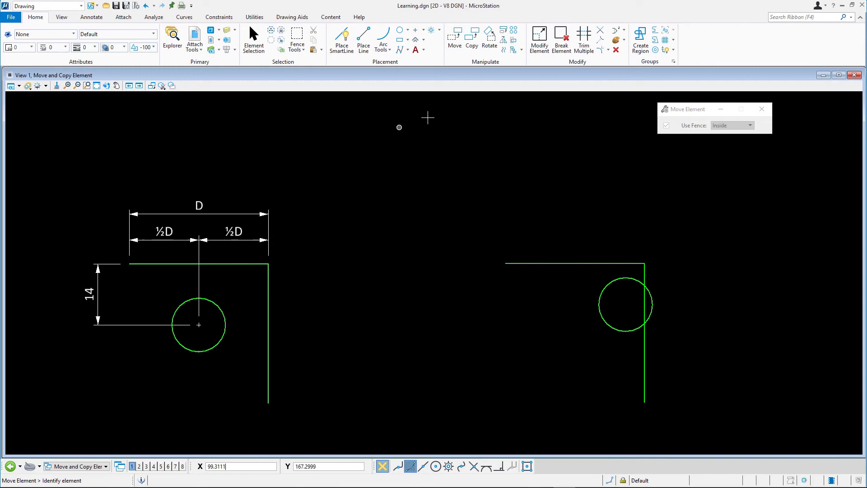
pyautogui.click(454, 46)
pyautogui.click(627, 305)
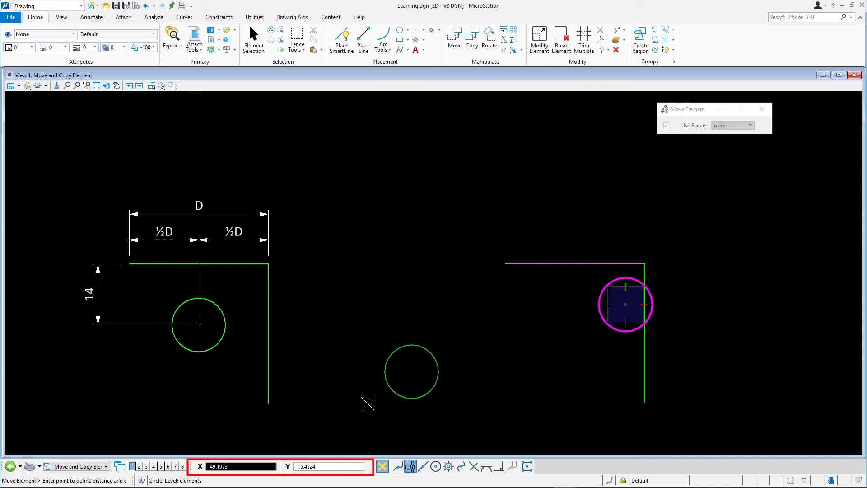
# Place the circle 14 units vertically below the top line's midpoint via an AccuDraw origin.
pyautogui.click(290, 463)
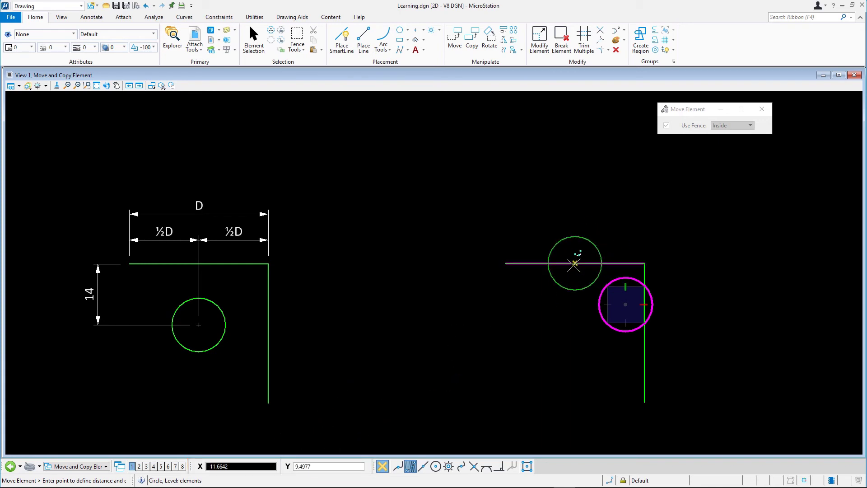
pyautogui.press('F11')
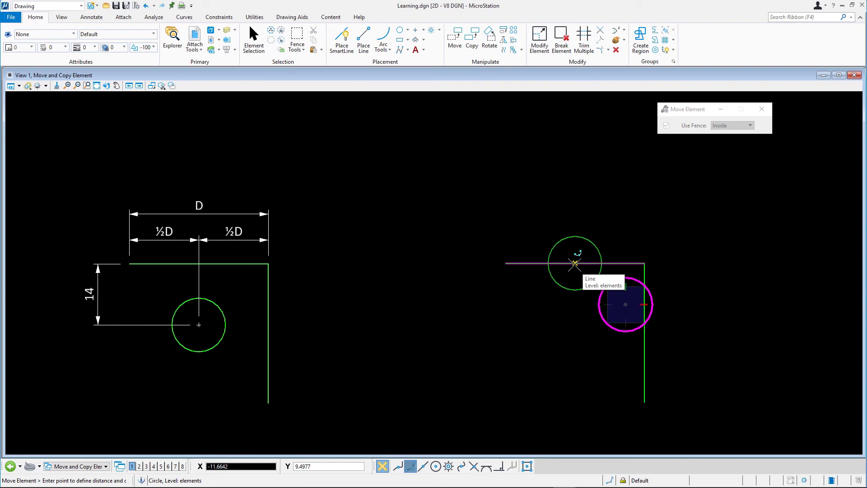
pyautogui.press('o')
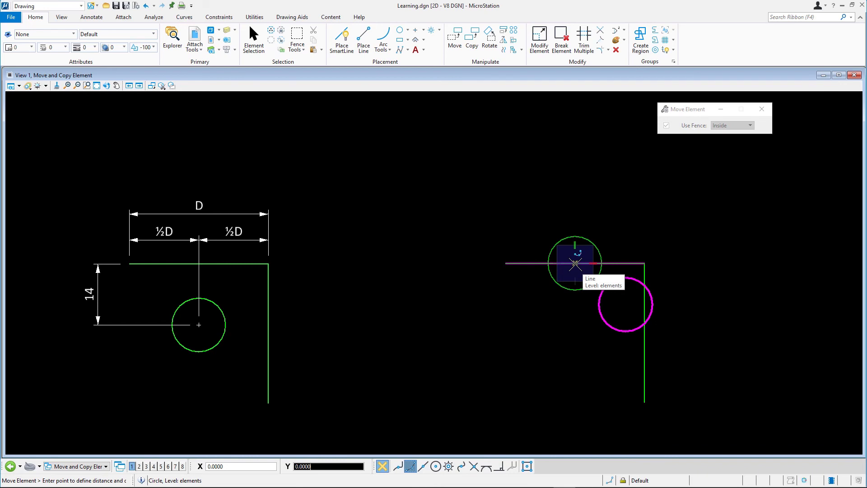
pyautogui.press('Return')
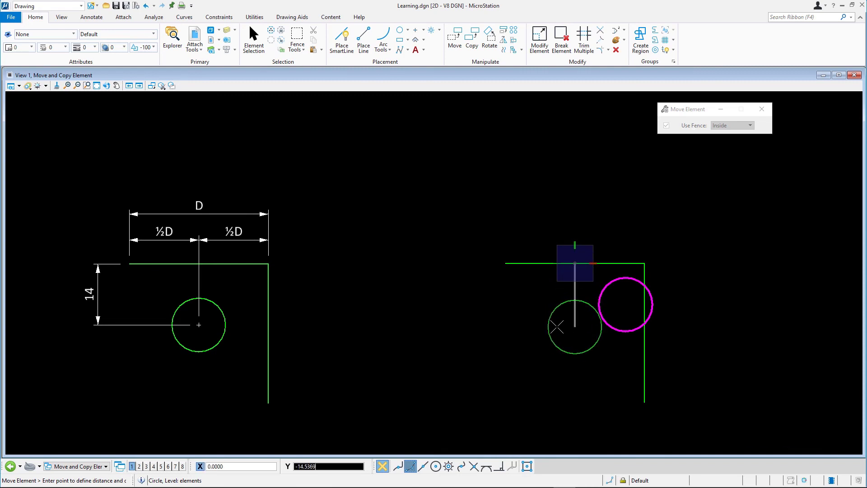
pyautogui.write('14')
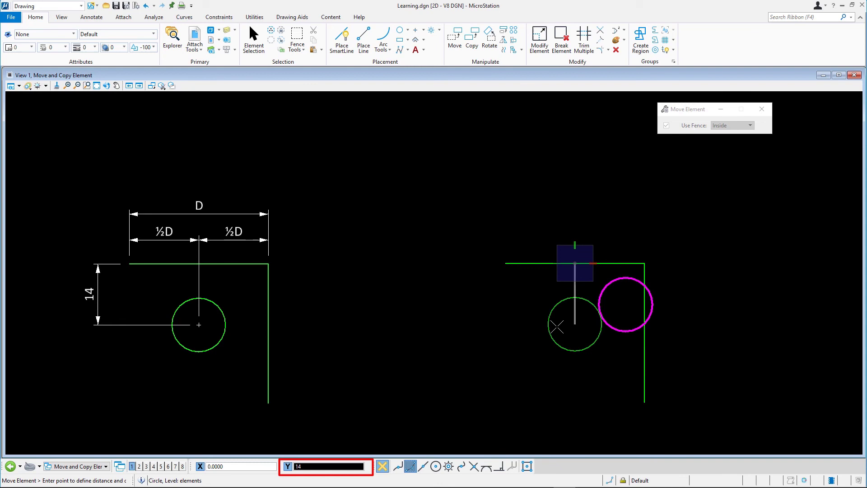
pyautogui.click(557, 326)
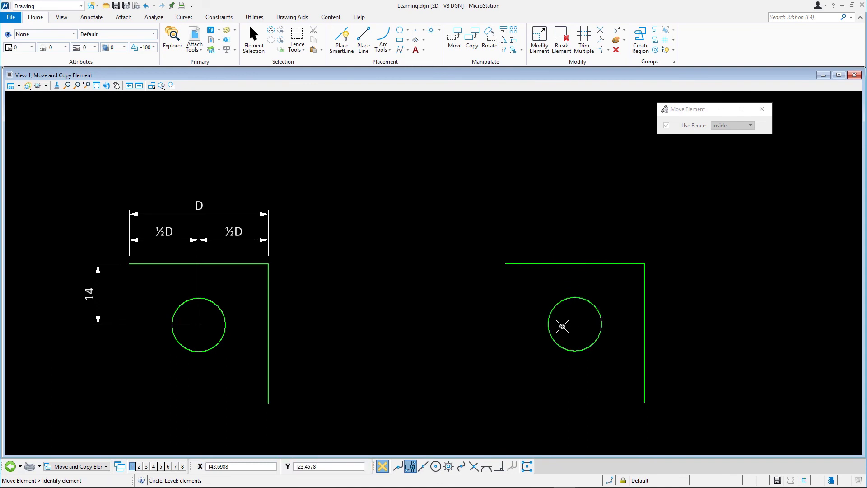